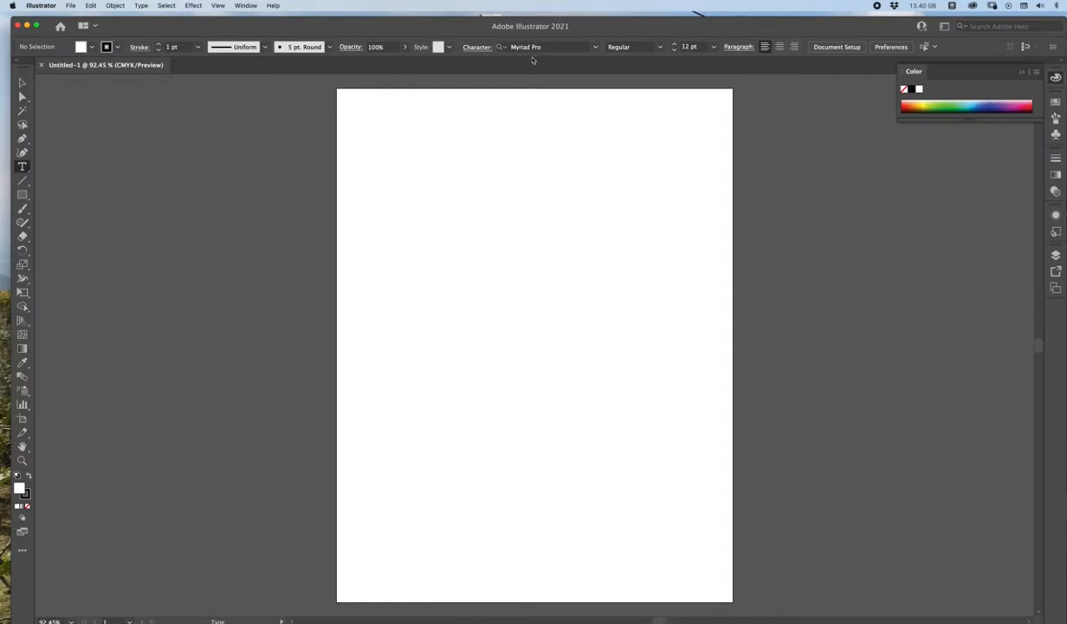
# Step: Create a wide area text frame across the upper part of the page and clear its placeholder text
pyautogui.moveTo(361, 132); pyautogui.dragTo(695, 289)
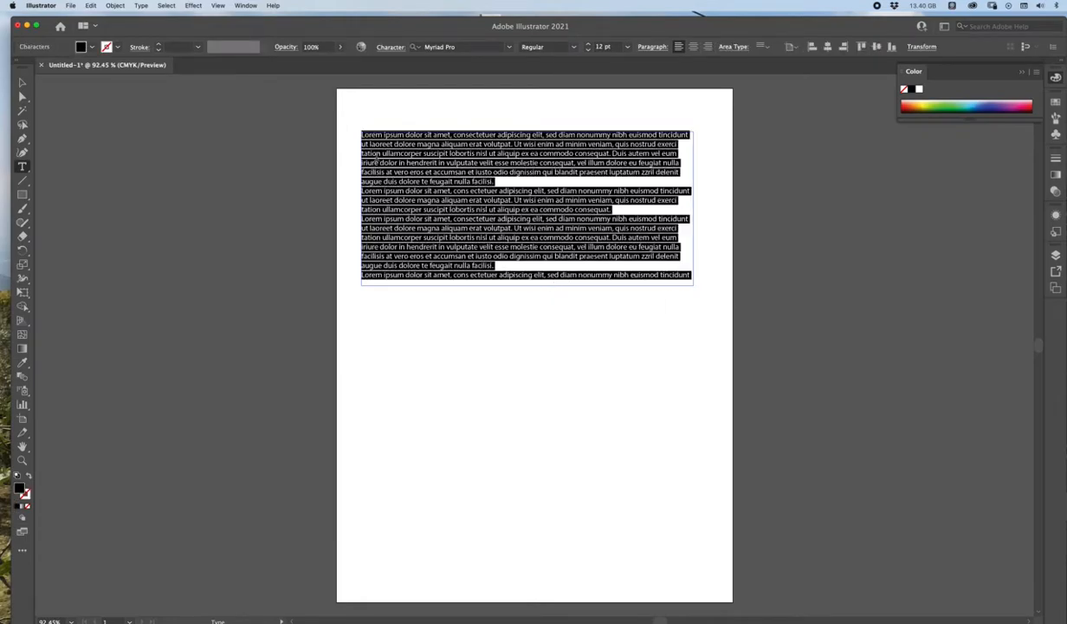
pyautogui.moveTo(402, 134); pyautogui.dragTo(361, 136)
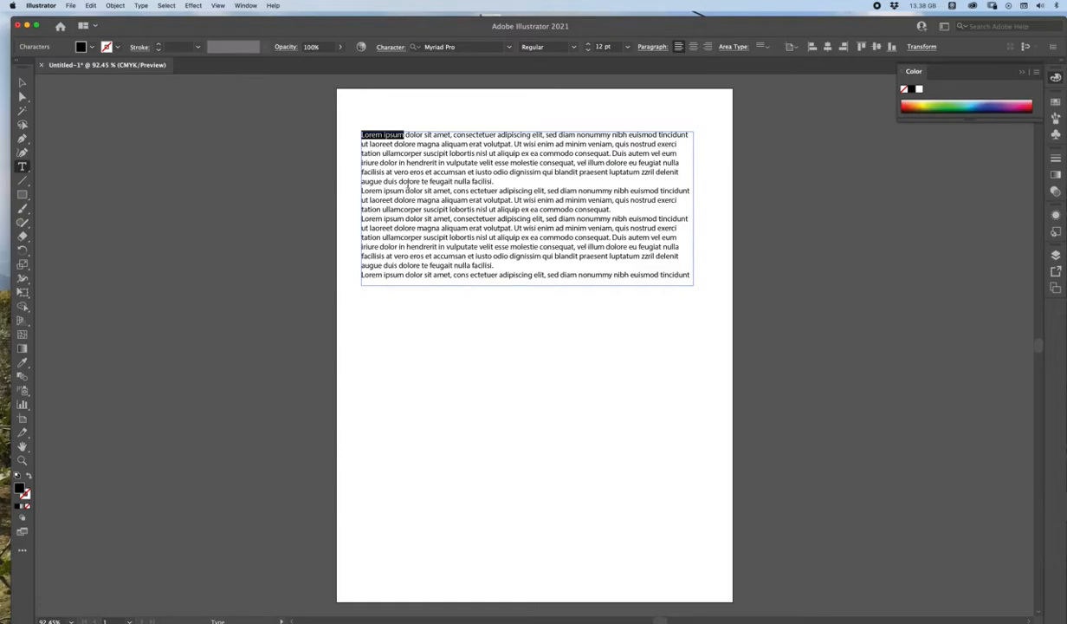
pyautogui.moveTo(360, 135); pyautogui.dragTo(768, 335)
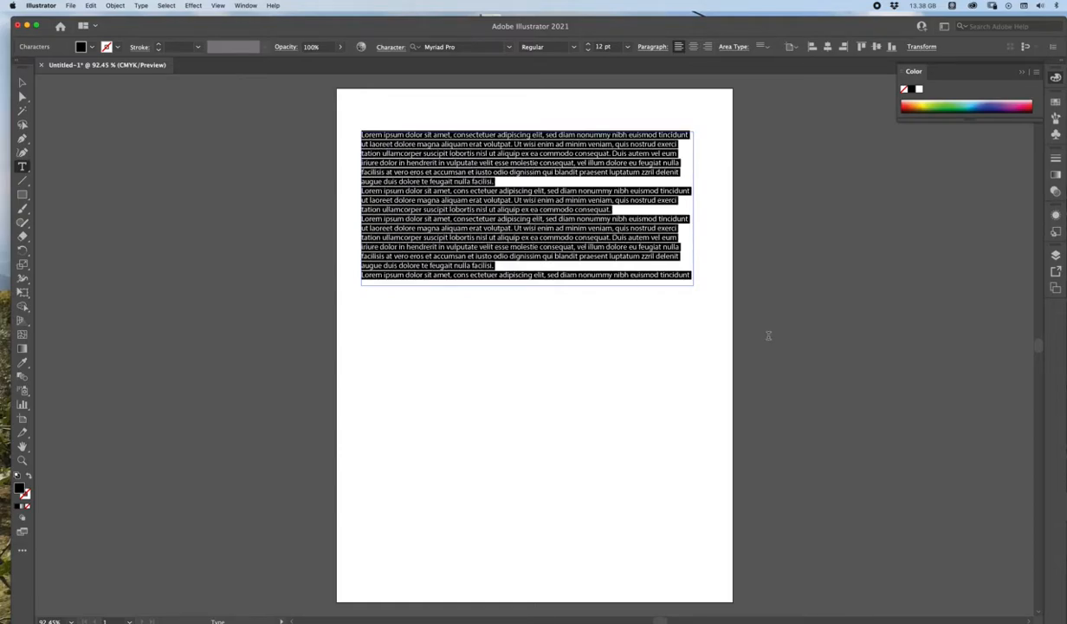
pyautogui.press('BackSpace')
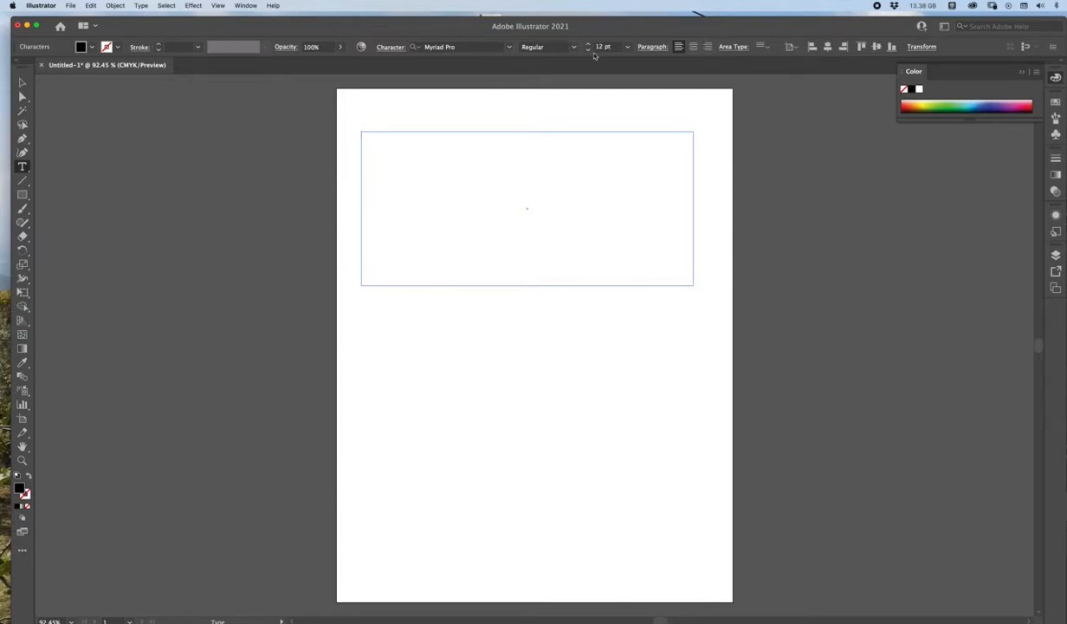
# Step: Set the font size to 36 pt and enter the word SUN in the text frame
pyautogui.click(628, 47)
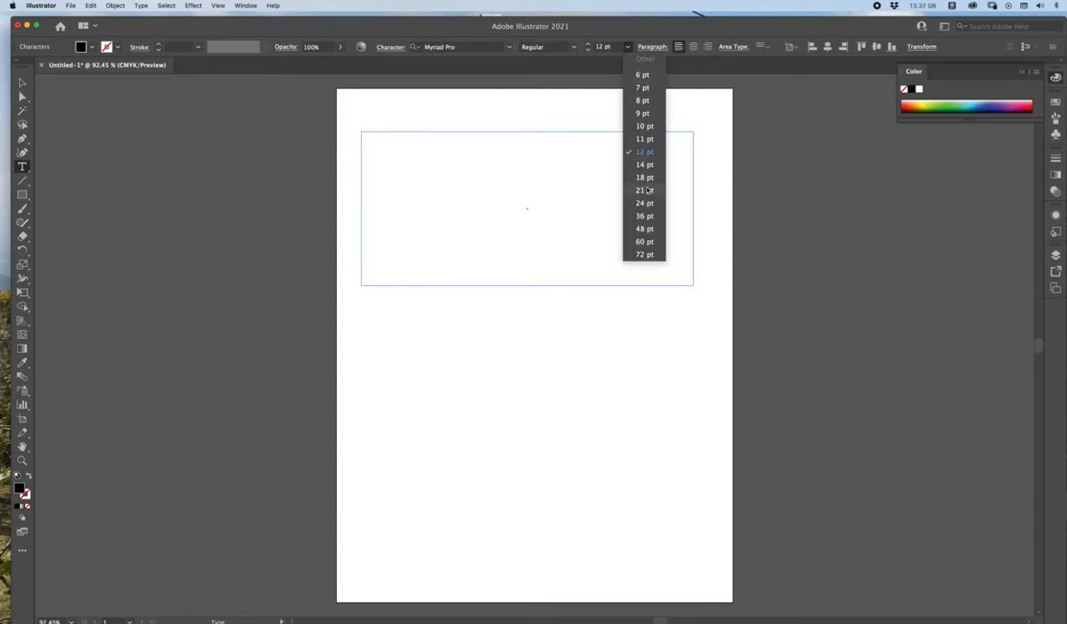
pyautogui.click(641, 216)
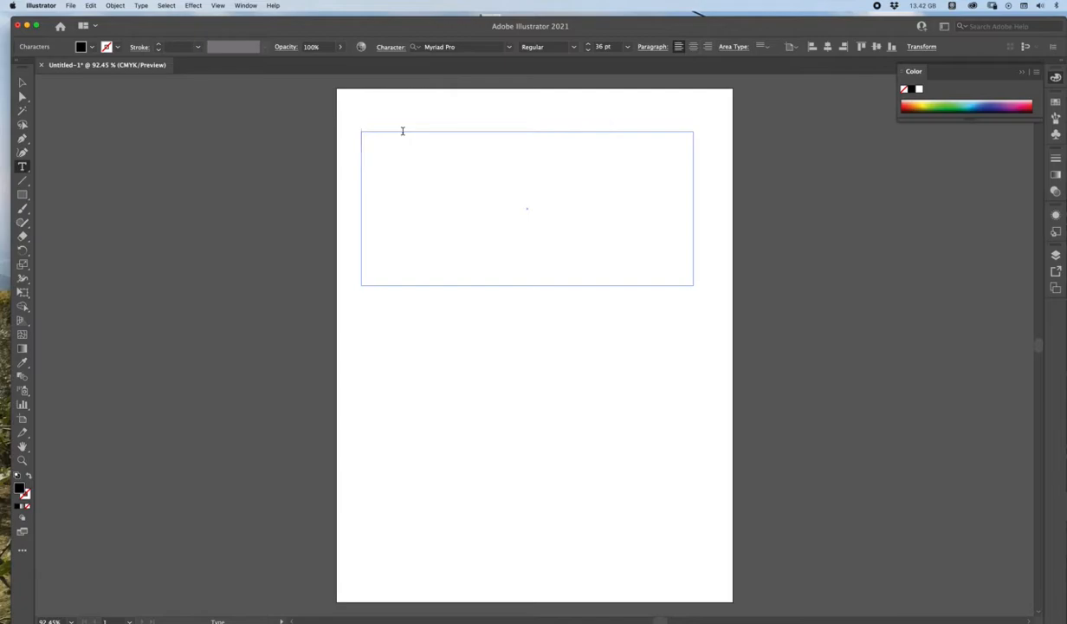
pyautogui.write('SUN')
# Step: Set the font size of the word SUN to 150 pt
pyautogui.moveTo(402, 140); pyautogui.dragTo(347, 137)
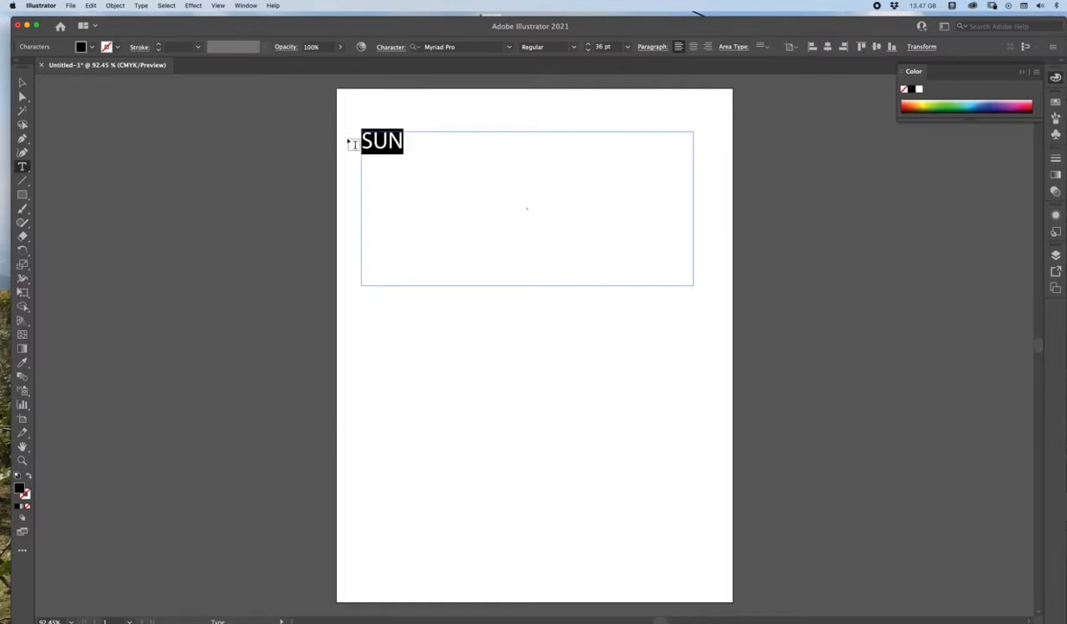
pyautogui.click(627, 47)
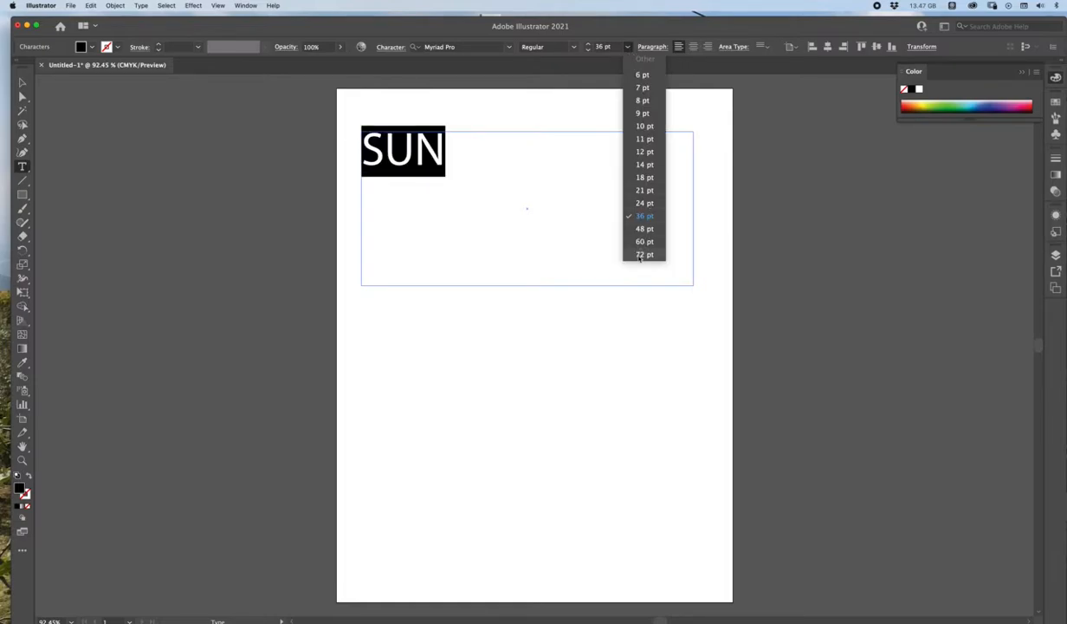
pyautogui.click(615, 246)
pyautogui.click(606, 46)
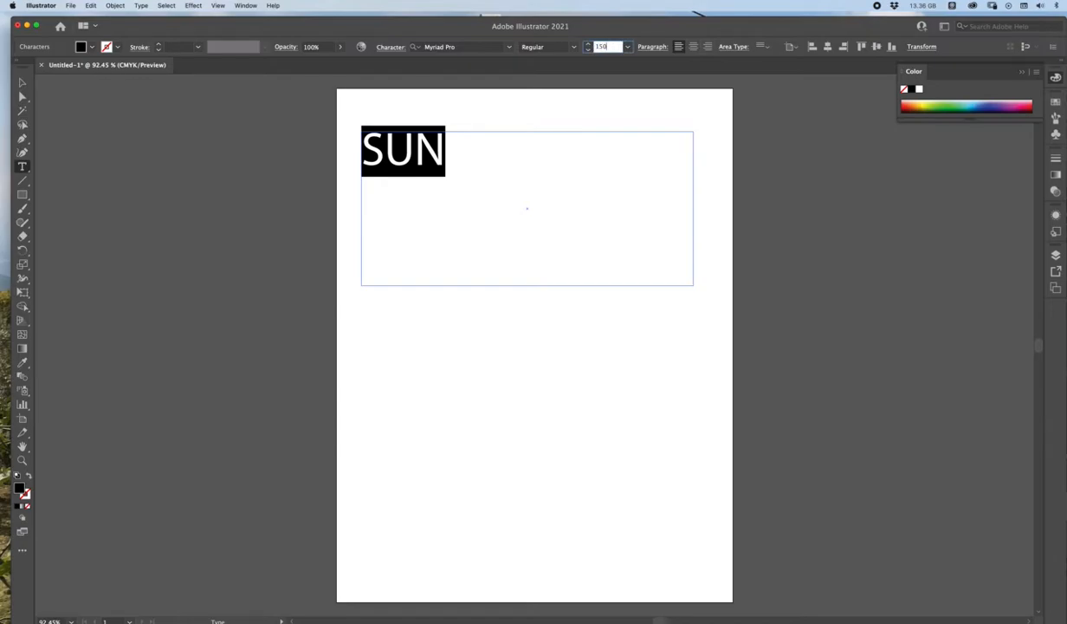
pyautogui.press('Return')
# Step: Change the font of the word SUN to Garamond Premier Pro in the Semibold style
pyautogui.click(573, 47)
pyautogui.click(509, 47)
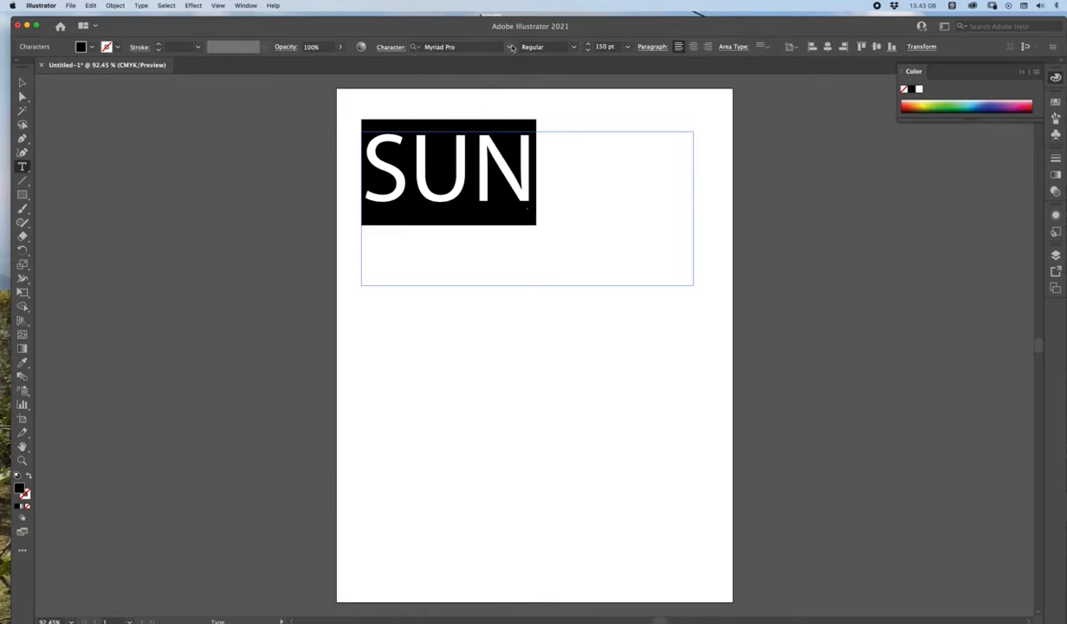
pyautogui.click(509, 50)
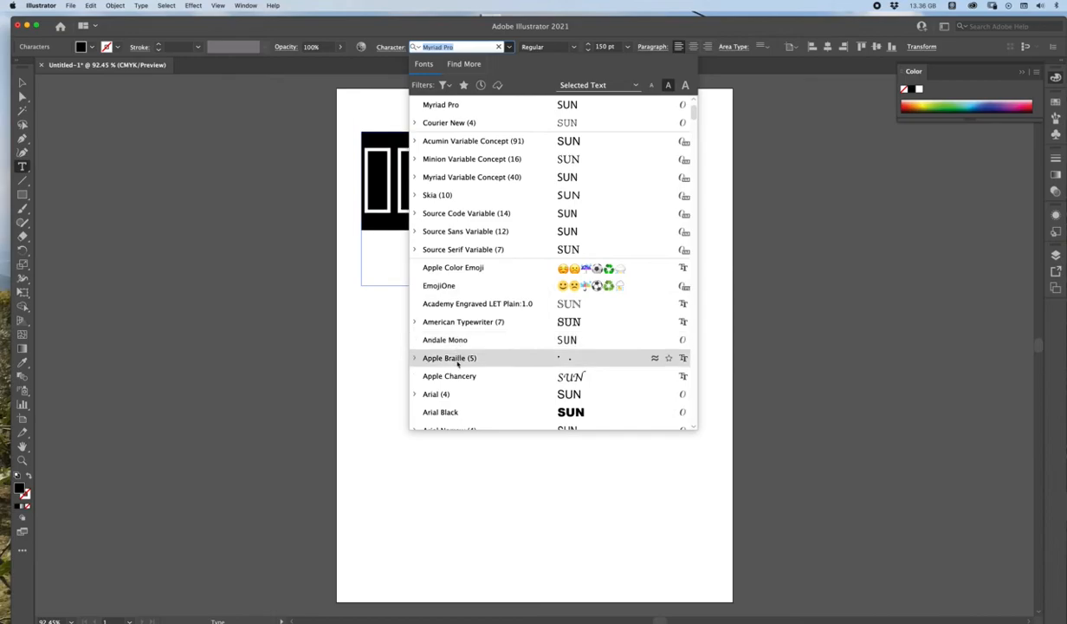
pyautogui.moveTo(691, 110); pyautogui.dragTo(691, 154)
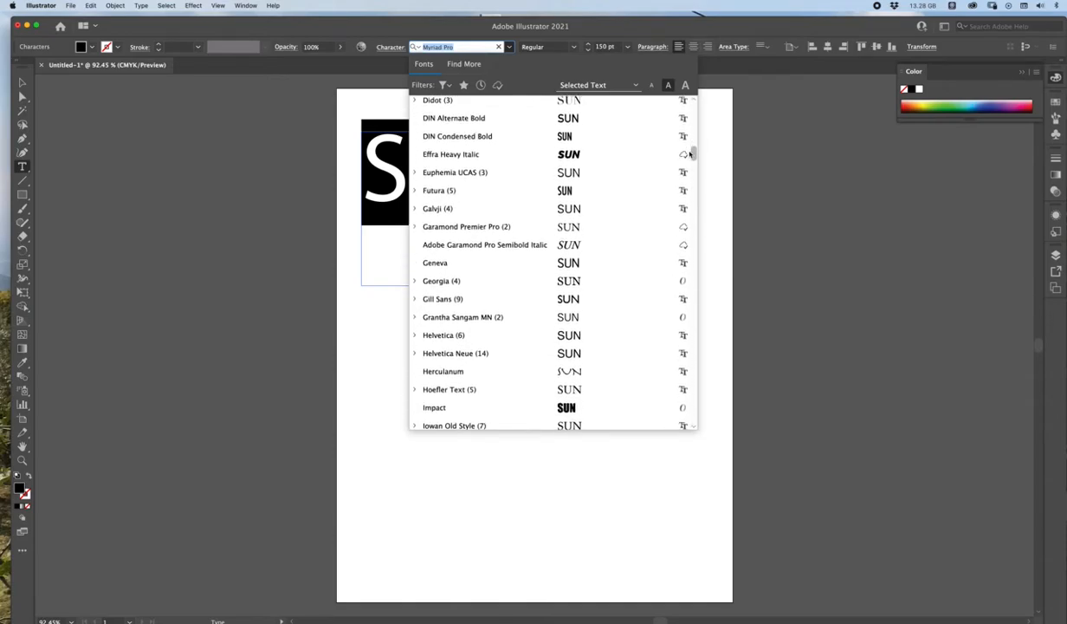
pyautogui.click(491, 227)
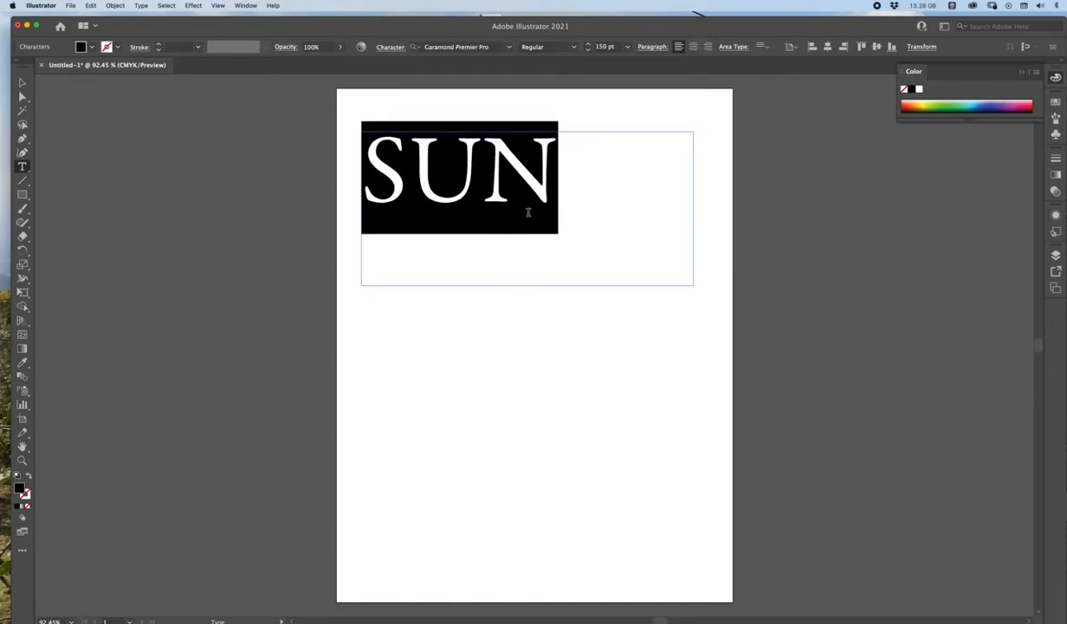
pyautogui.click(547, 47)
pyautogui.click(537, 70)
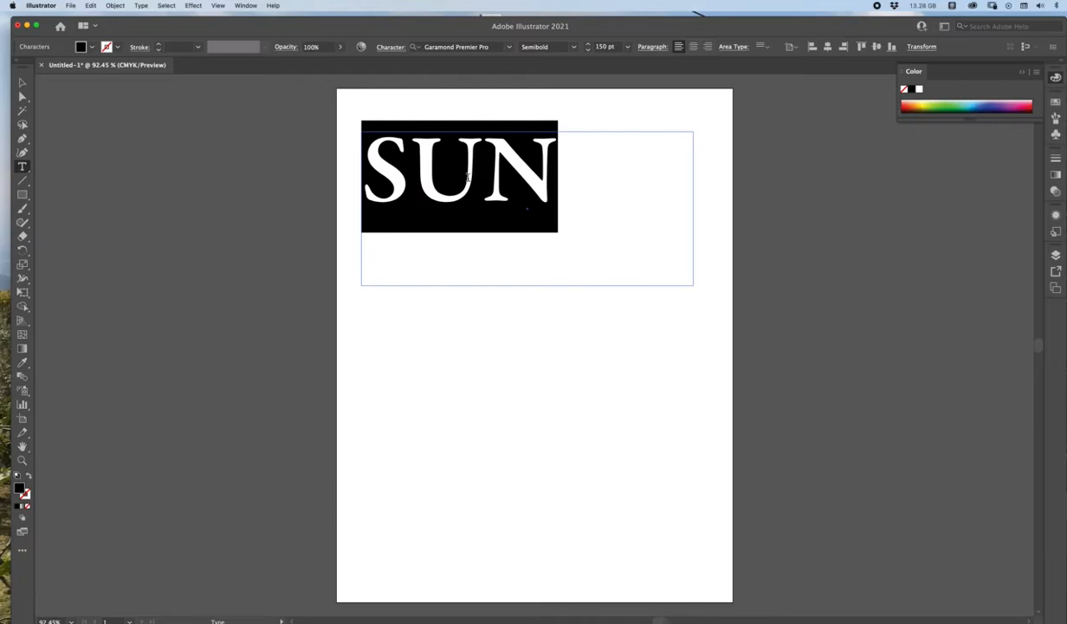
pyautogui.moveTo(559, 184); pyautogui.dragTo(328, 171)
pyautogui.click(371, 181)
pyautogui.moveTo(394, 177); pyautogui.dragTo(476, 232)
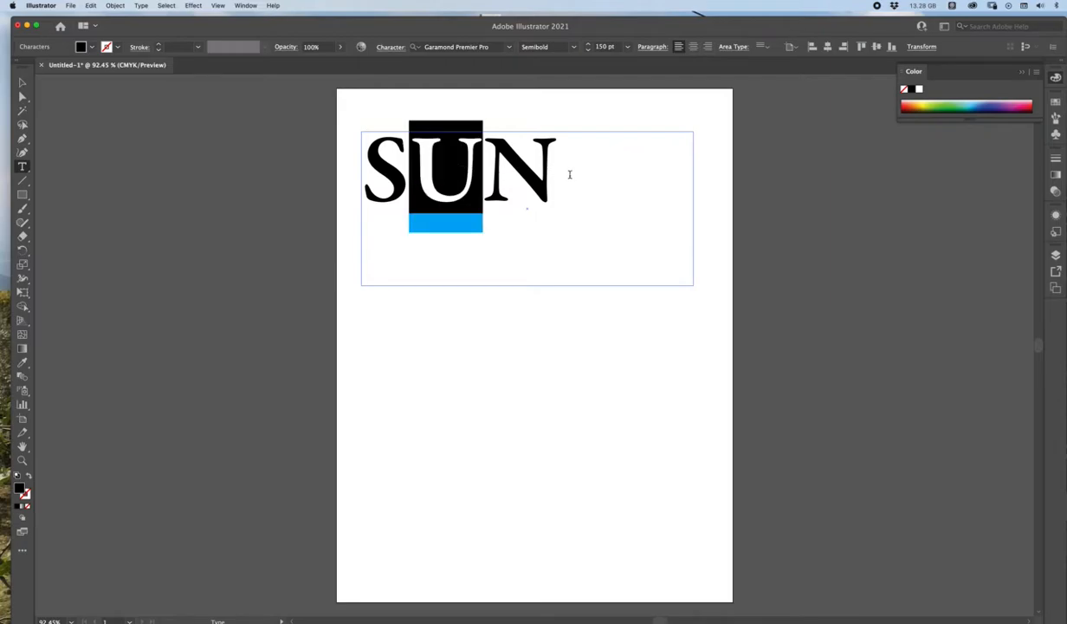
pyautogui.moveTo(570, 174); pyautogui.dragTo(346, 169)
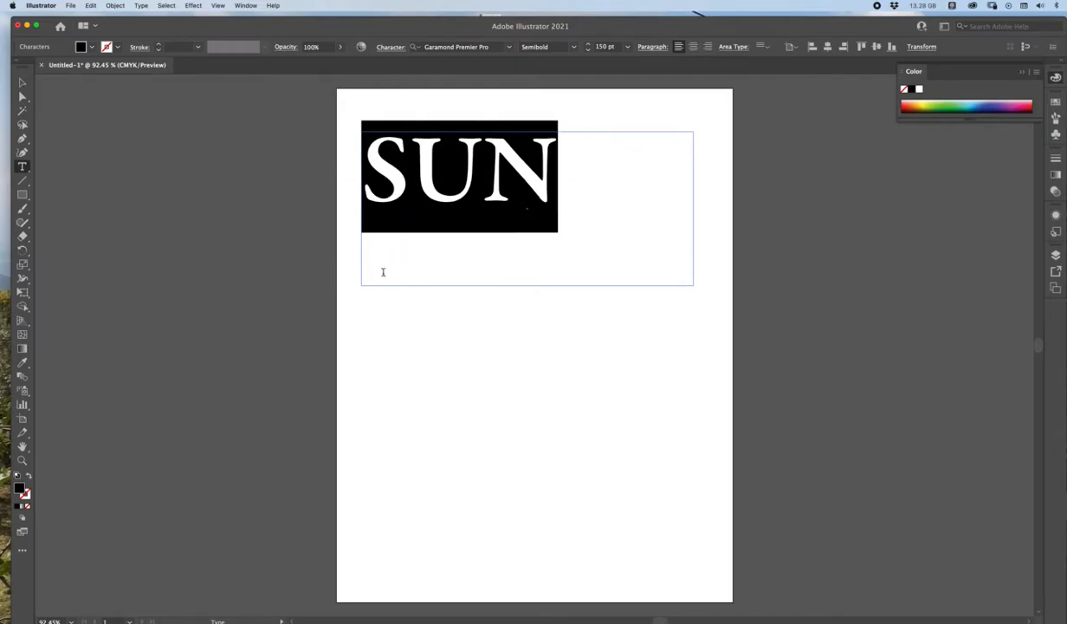
pyautogui.click(359, 249)
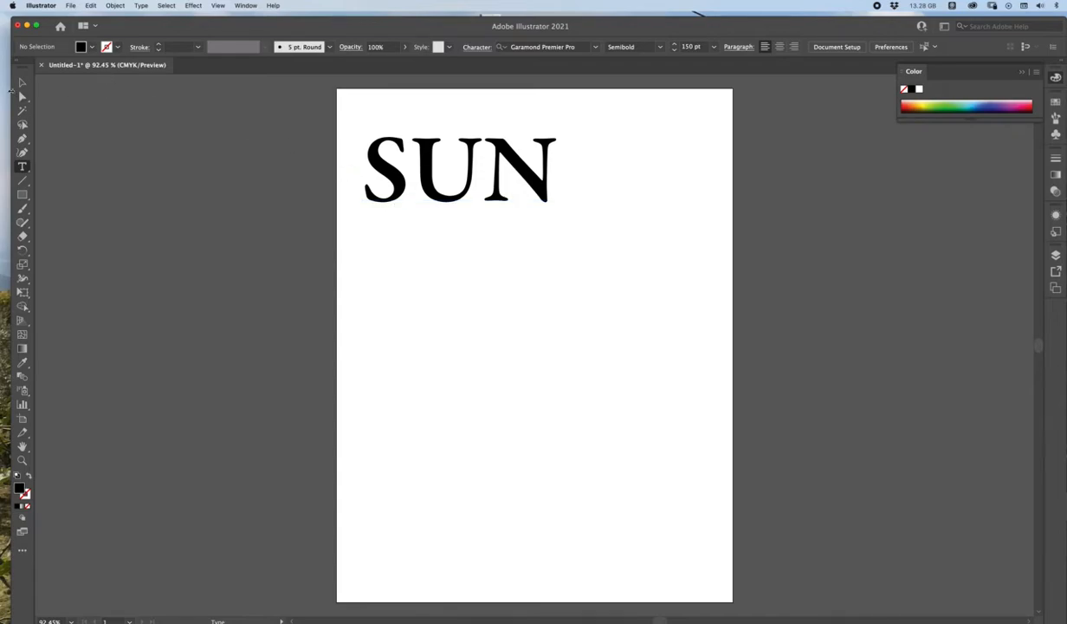
# Step: Convert the SUN text object to outlines and move the outlined word slightly right and up on the page
pyautogui.click(23, 82)
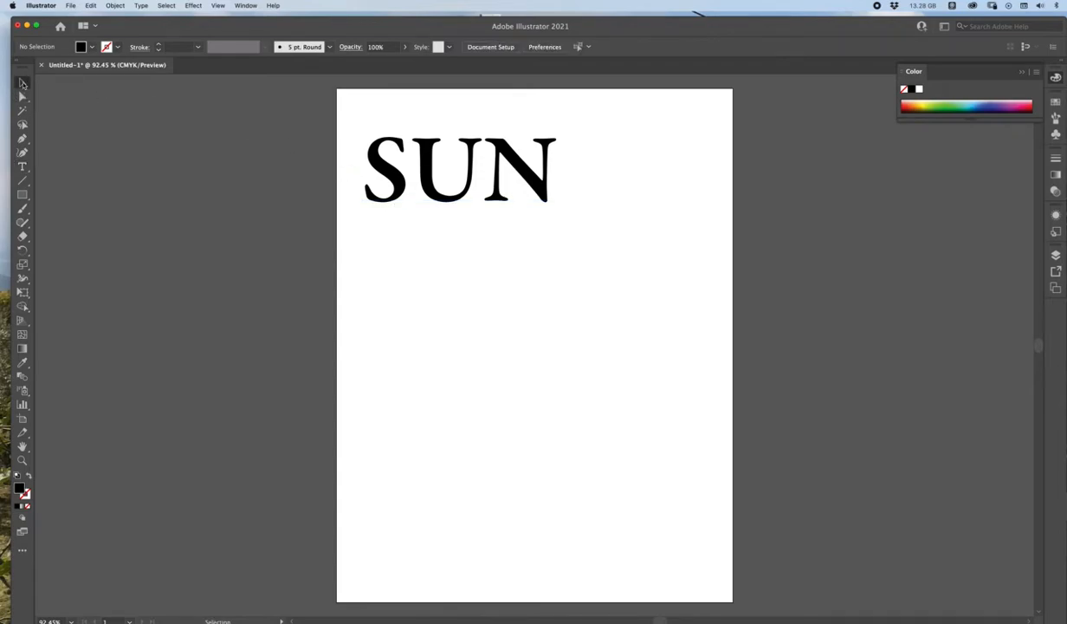
pyautogui.click(401, 192)
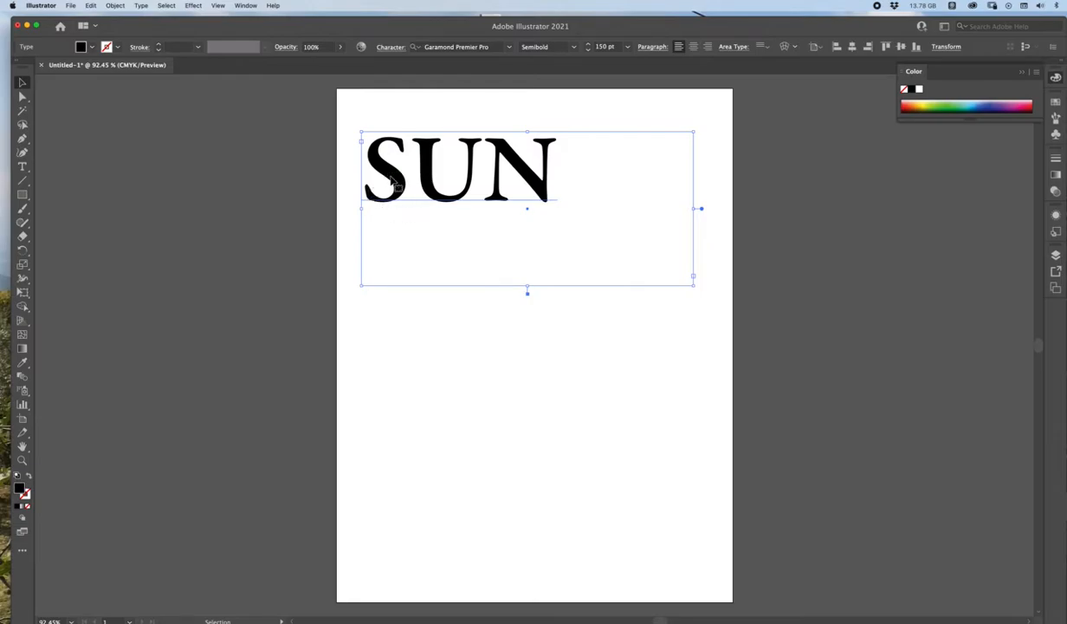
pyautogui.click(141, 6)
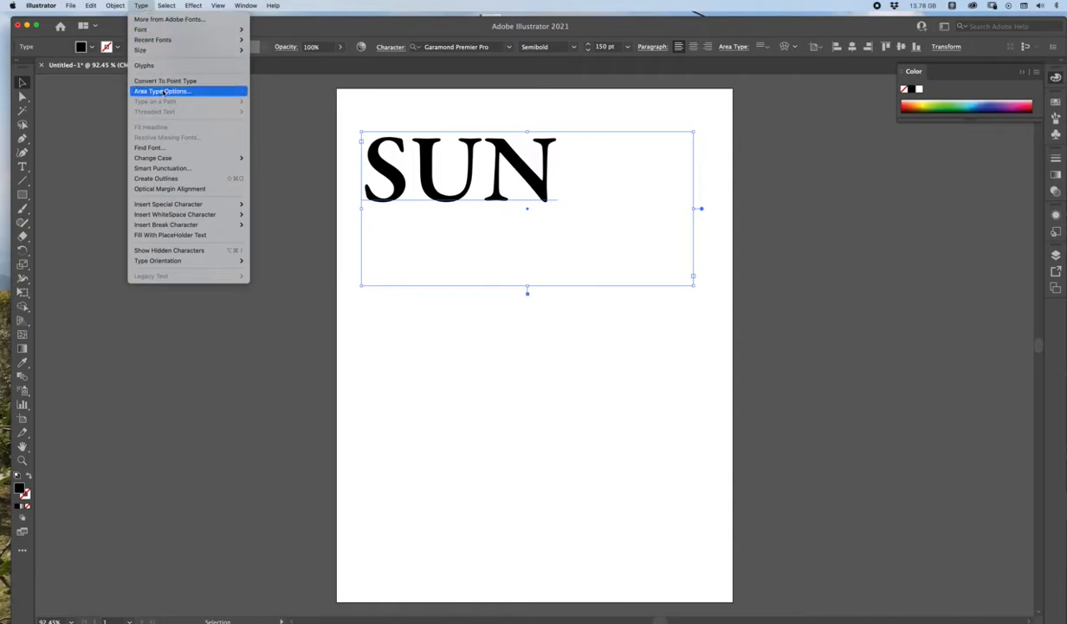
pyautogui.click(173, 179)
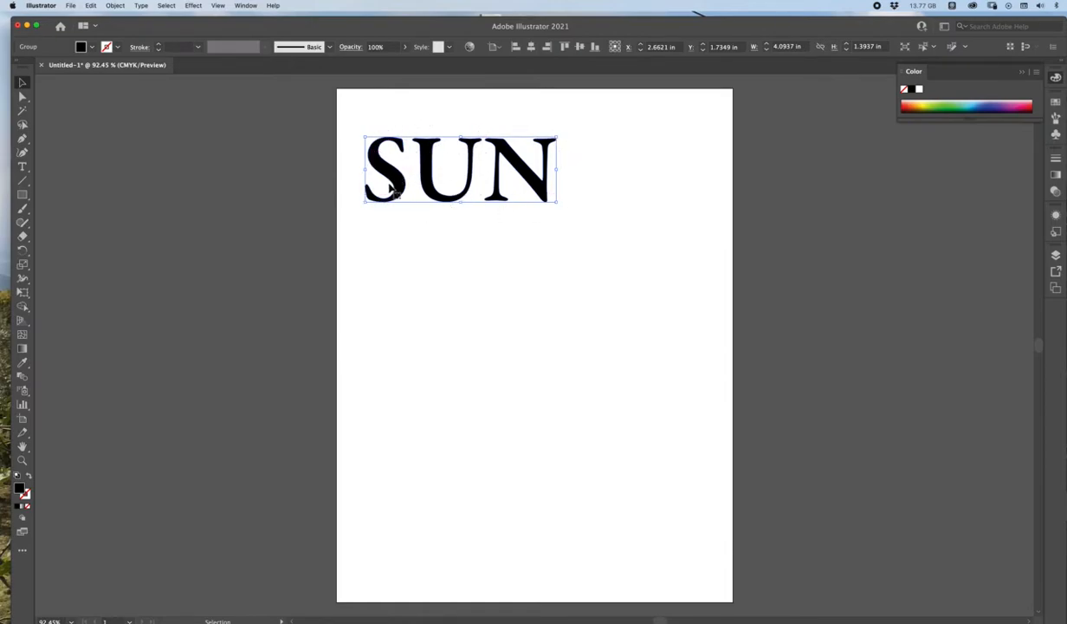
pyautogui.click(360, 241)
pyautogui.moveTo(403, 186); pyautogui.dragTo(442, 176)
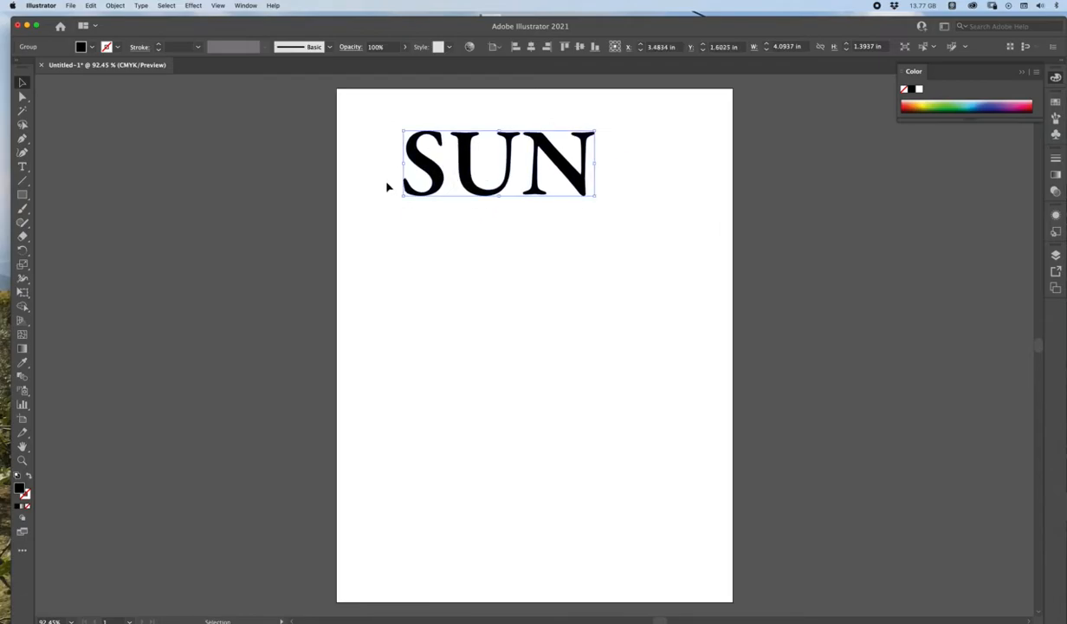
pyautogui.click(24, 167)
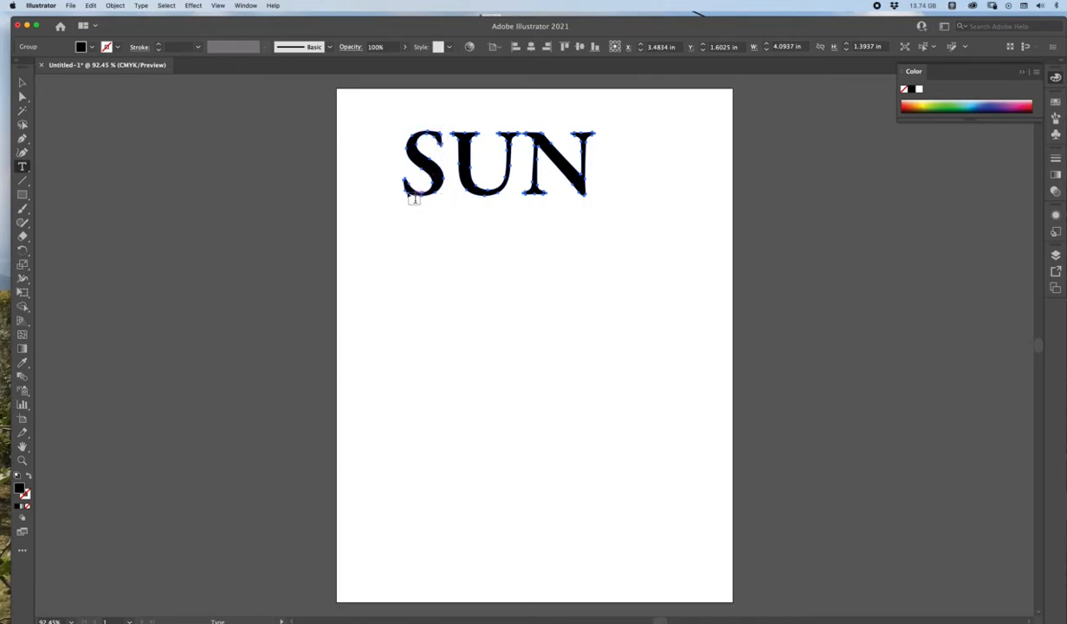
pyautogui.moveTo(592, 153); pyautogui.dragTo(500, 197)
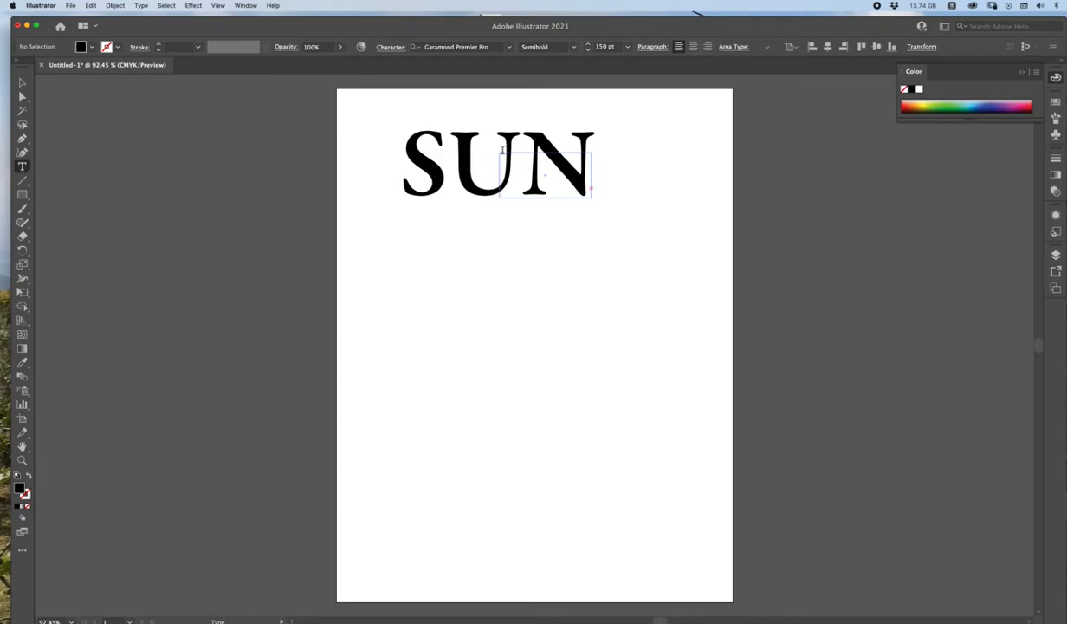
pyautogui.press('super+shift+o')
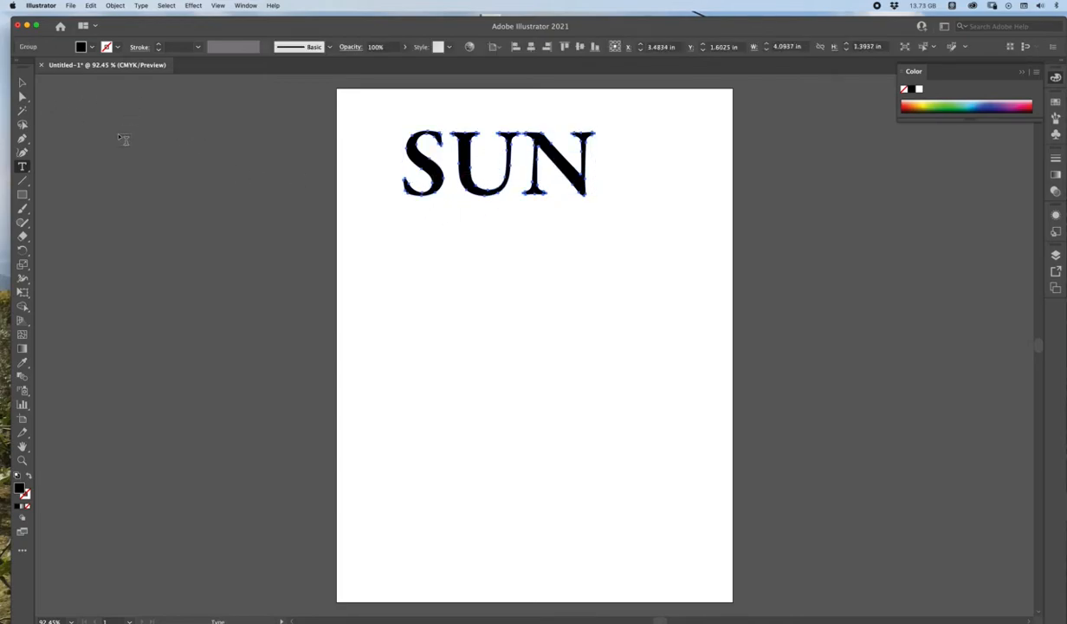
# Step: Ungroup the outlined word SUN into separate letters and deselect them
pyautogui.click(22, 82)
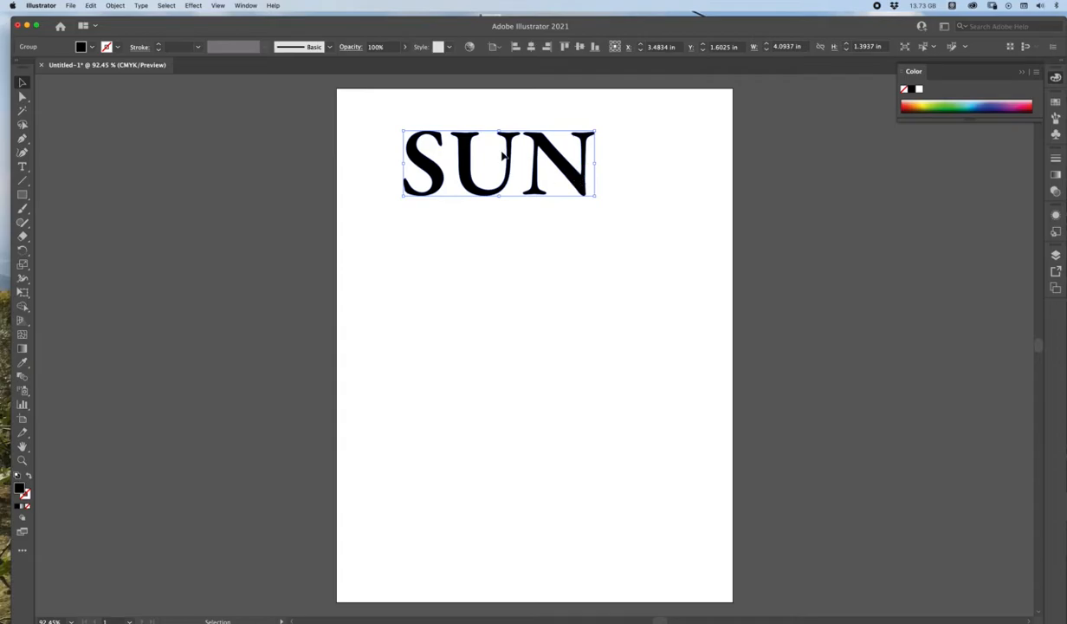
pyautogui.click(115, 6)
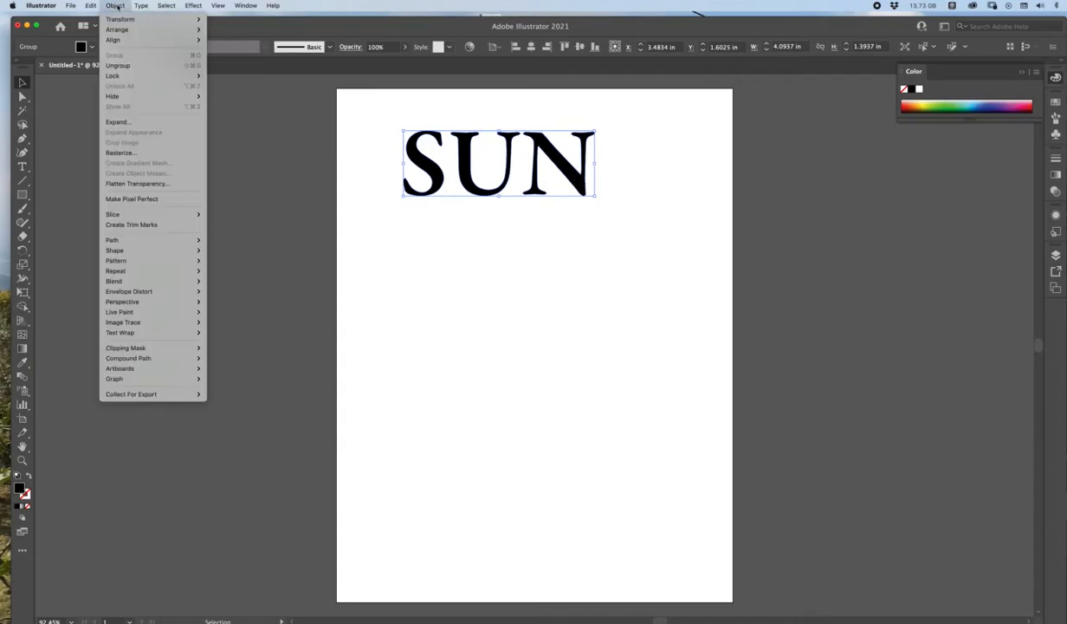
pyautogui.click(129, 67)
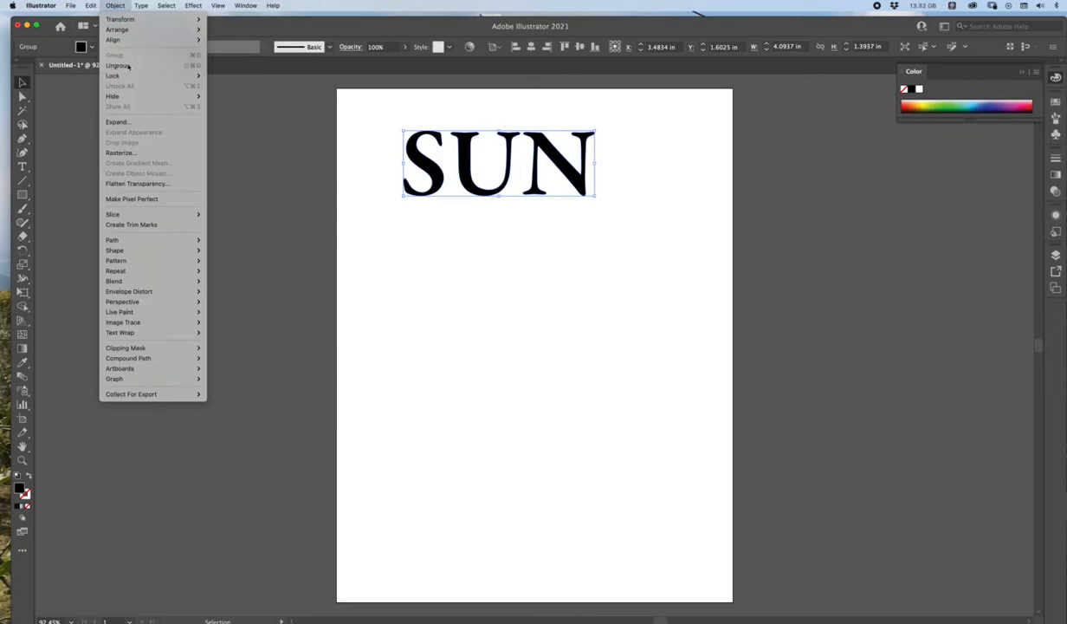
pyautogui.click(454, 224)
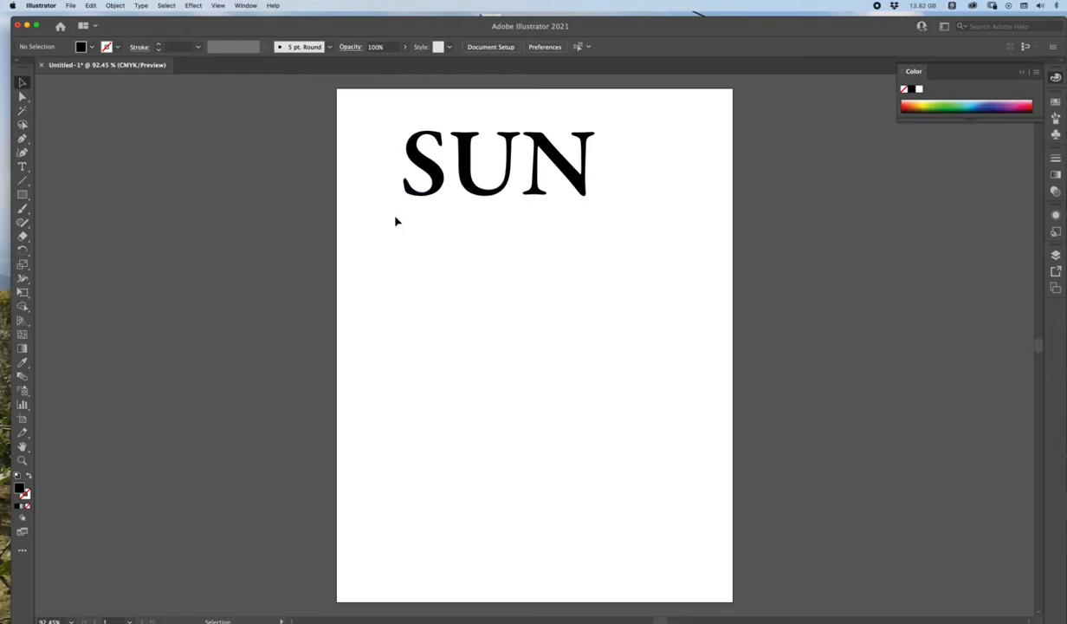
# Step: Stagger the letters by moving the U down and shifting the S and N inward to overlap it
pyautogui.click(430, 182)
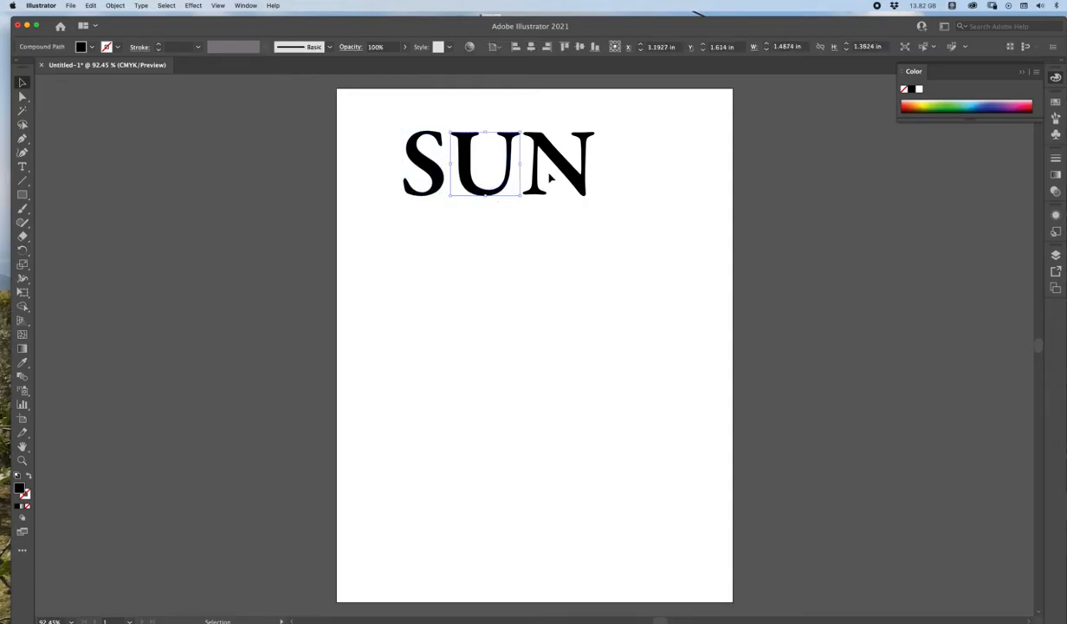
pyautogui.moveTo(491, 208); pyautogui.dragTo(486, 272)
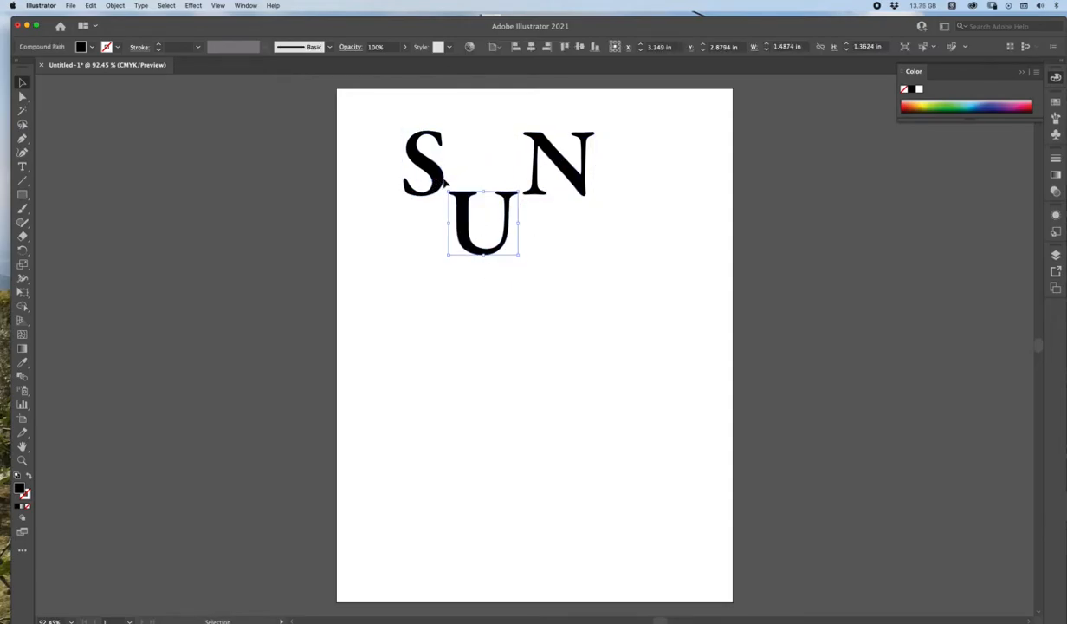
pyautogui.moveTo(444, 182); pyautogui.dragTo(466, 203)
pyautogui.moveTo(541, 142); pyautogui.dragTo(512, 179)
pyautogui.click(401, 271)
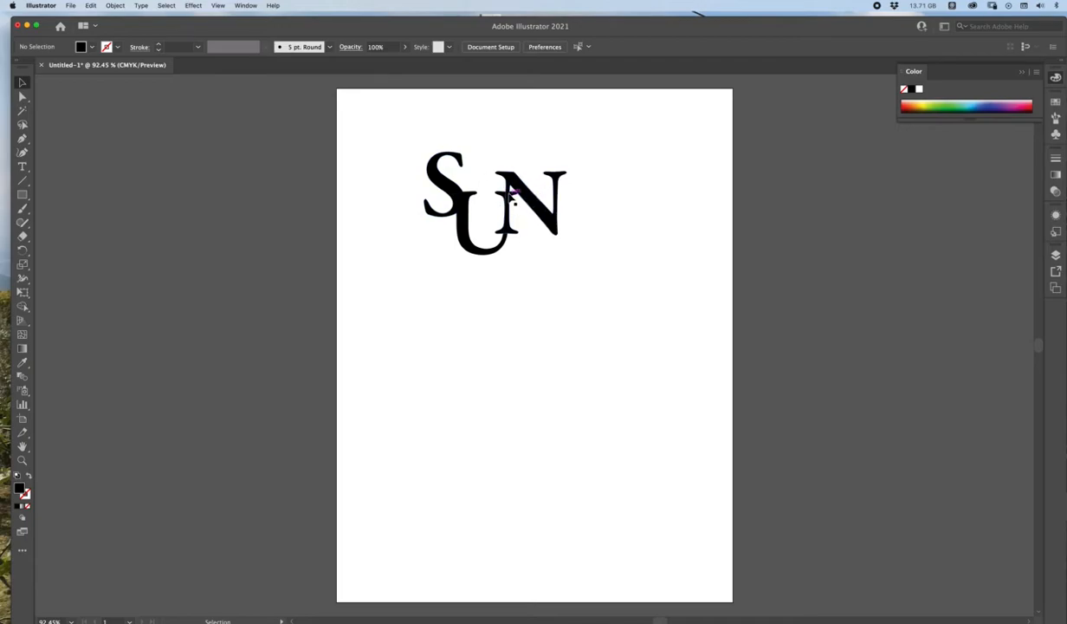
# Step: Rearrange the S, U and N into one level row with a small gap between the letters
pyautogui.moveTo(516, 195); pyautogui.dragTo(591, 152)
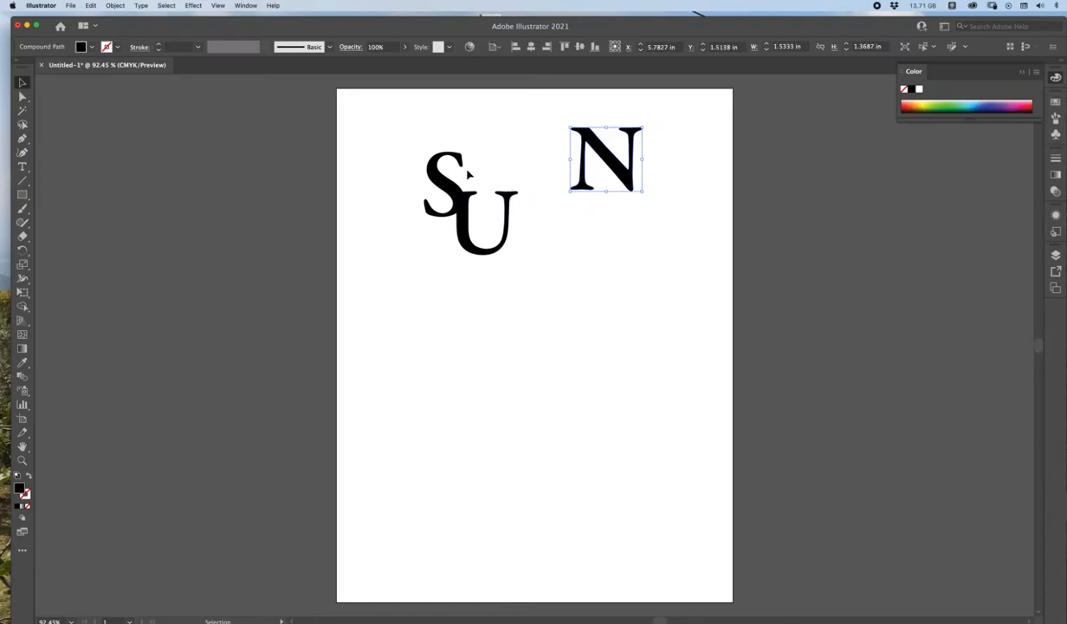
pyautogui.moveTo(429, 164); pyautogui.dragTo(388, 140)
pyautogui.moveTo(471, 226); pyautogui.dragTo(457, 163)
pyautogui.moveTo(587, 149); pyautogui.dragTo(536, 152)
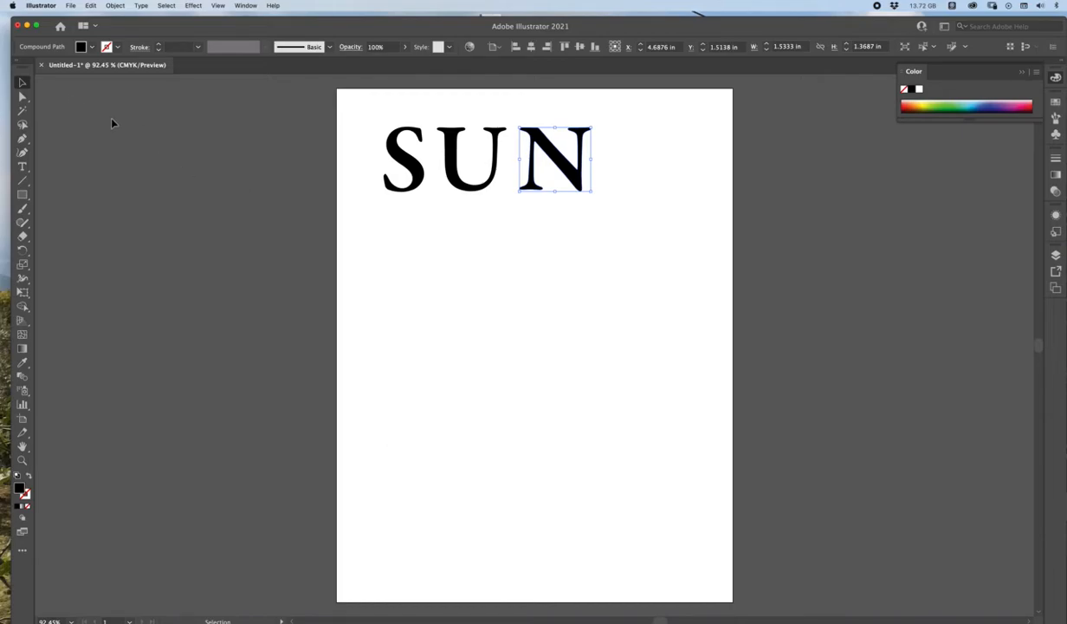
# Step: Add anchor points along the N's outline, on both edges of its diagonal and on its upper-left serif
pyautogui.moveTo(23, 140); pyautogui.dragTo(75, 149)
pyautogui.press('super+plus')
pyautogui.press('super+plus')
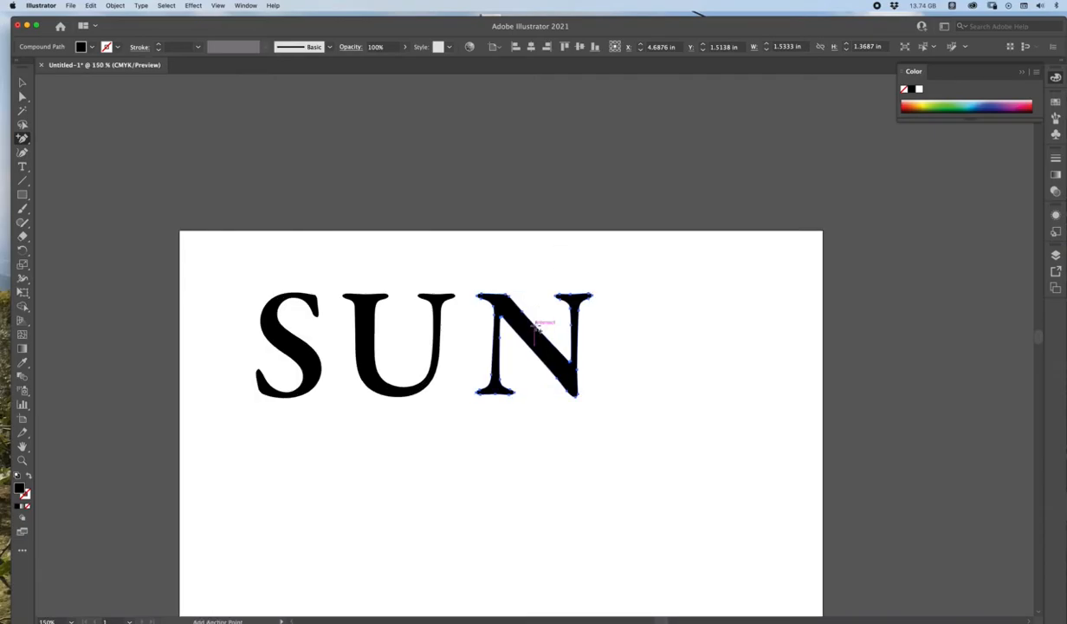
pyautogui.click(537, 327)
pyautogui.click(537, 327)
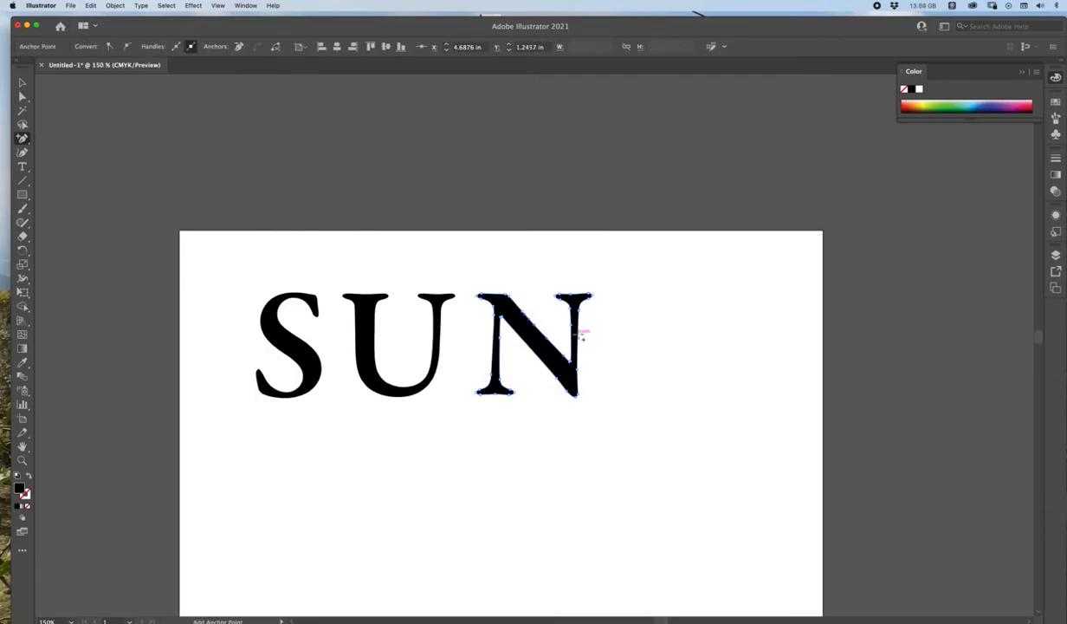
pyautogui.click(527, 345)
pyautogui.click(493, 294)
# Step: Remove several anchor points from the N's right stem, upper serifs and left stem with the Delete Anchor Point tool
pyautogui.click(22, 139)
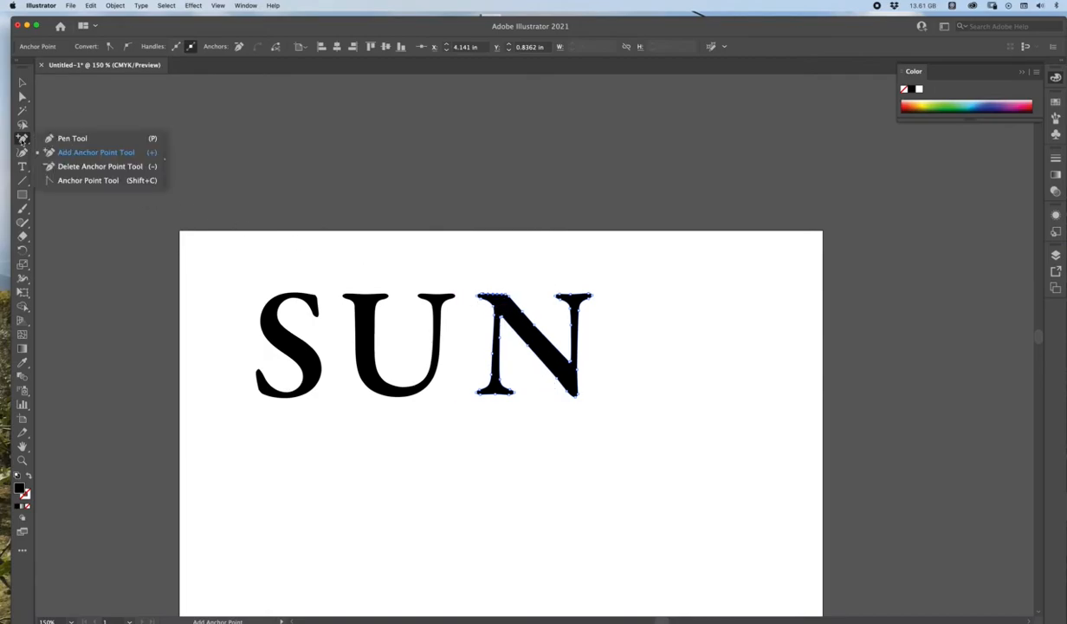
pyautogui.click(79, 167)
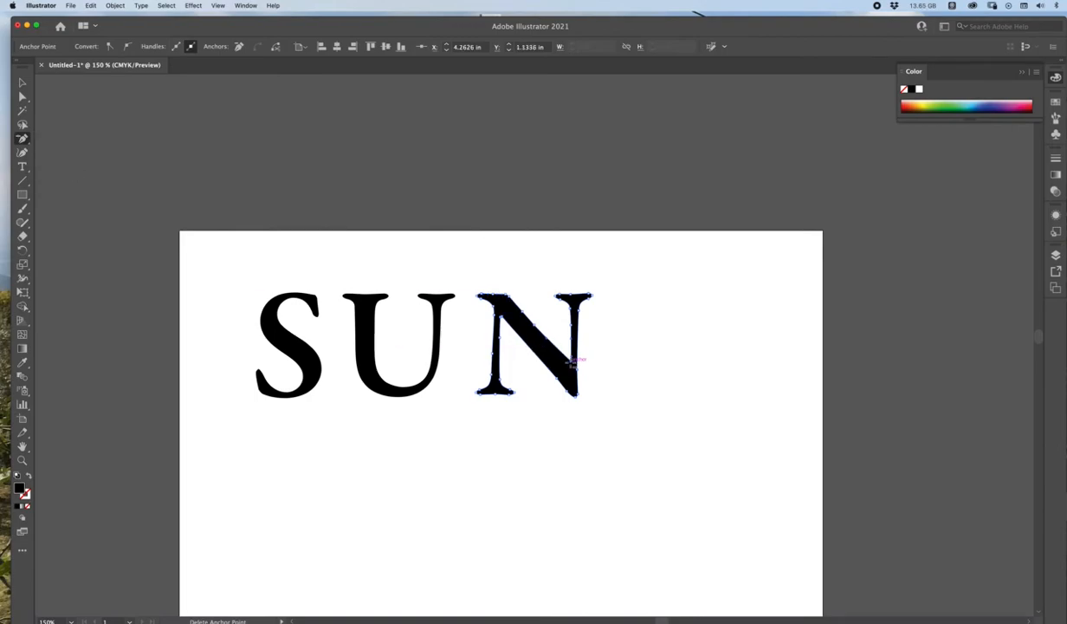
pyautogui.click(570, 325)
pyautogui.click(560, 299)
pyautogui.click(482, 296)
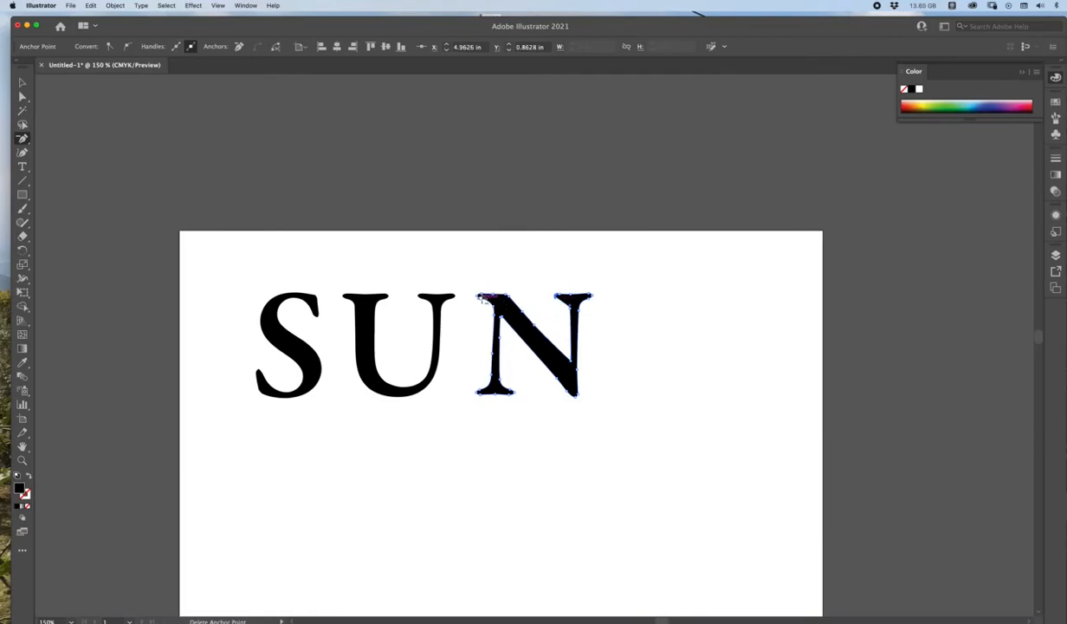
pyautogui.click(492, 372)
pyautogui.click(23, 83)
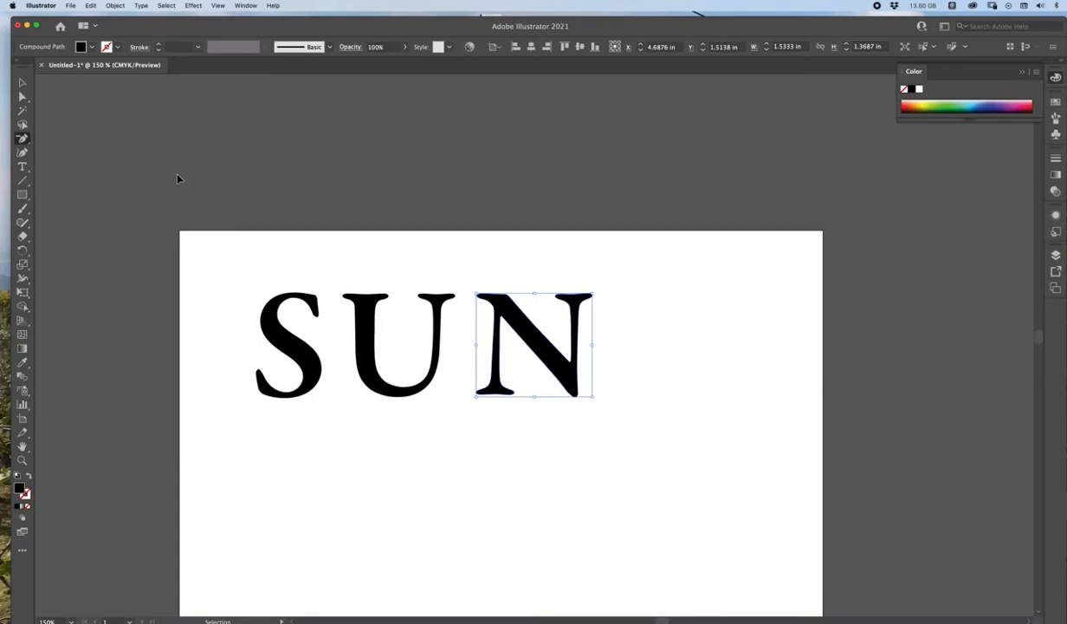
pyautogui.press('-')
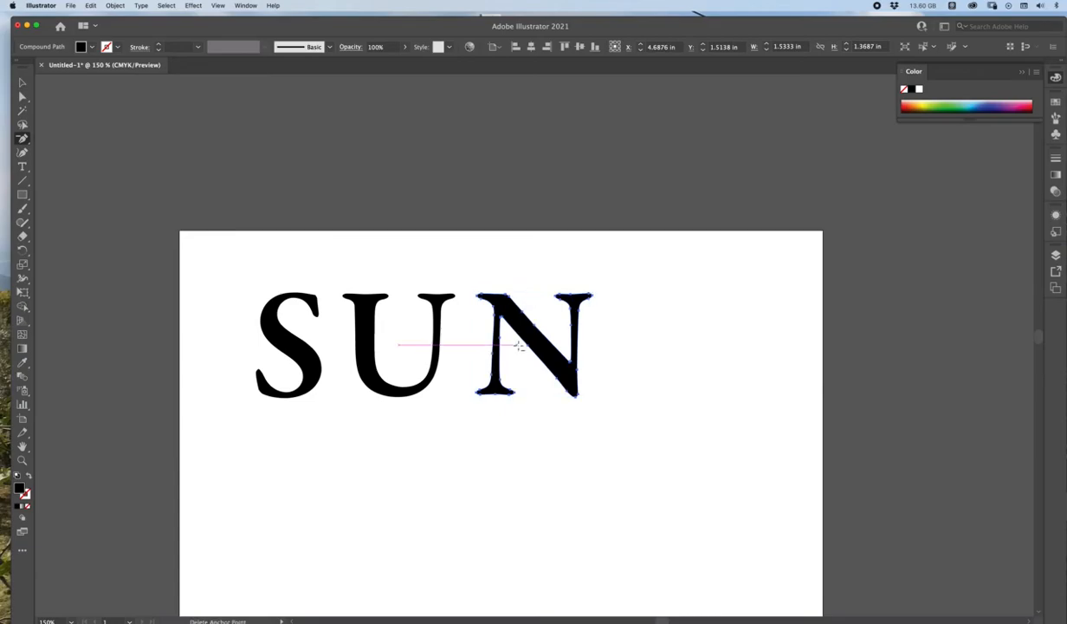
# Step: Pull the outer edge of the N's left stem outward and adjust its direction handles into a rounded bulge
pyautogui.click(22, 97)
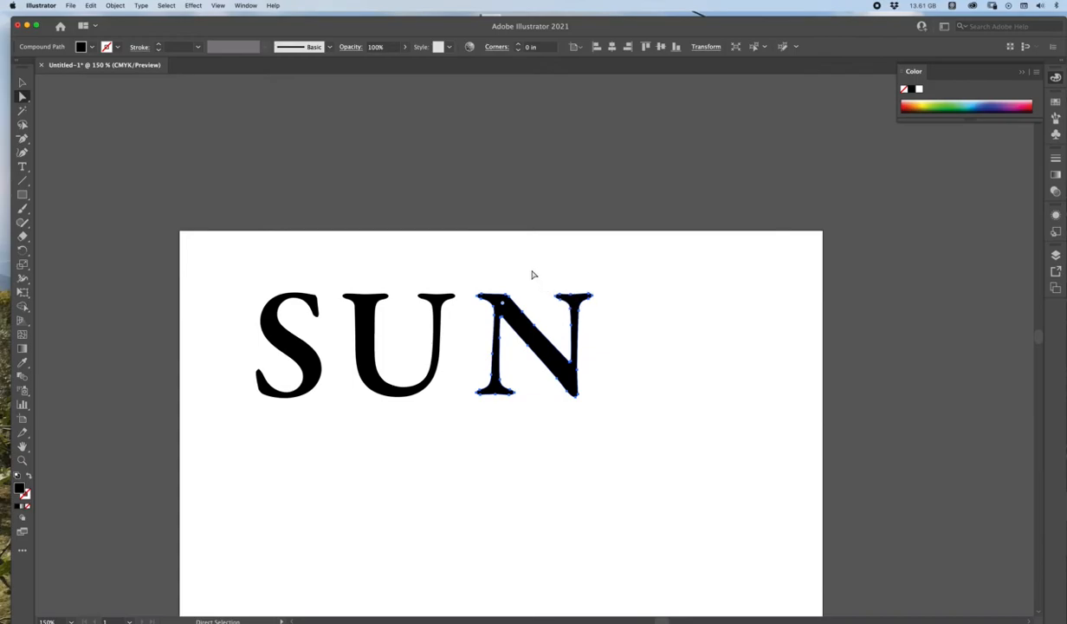
pyautogui.click(463, 355)
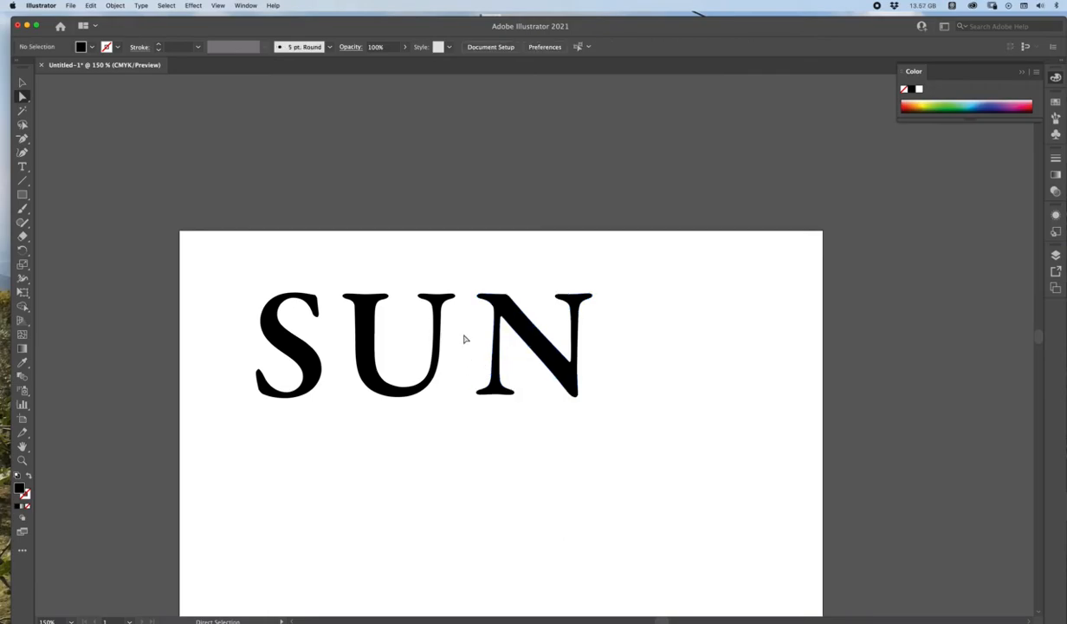
pyautogui.click(499, 299)
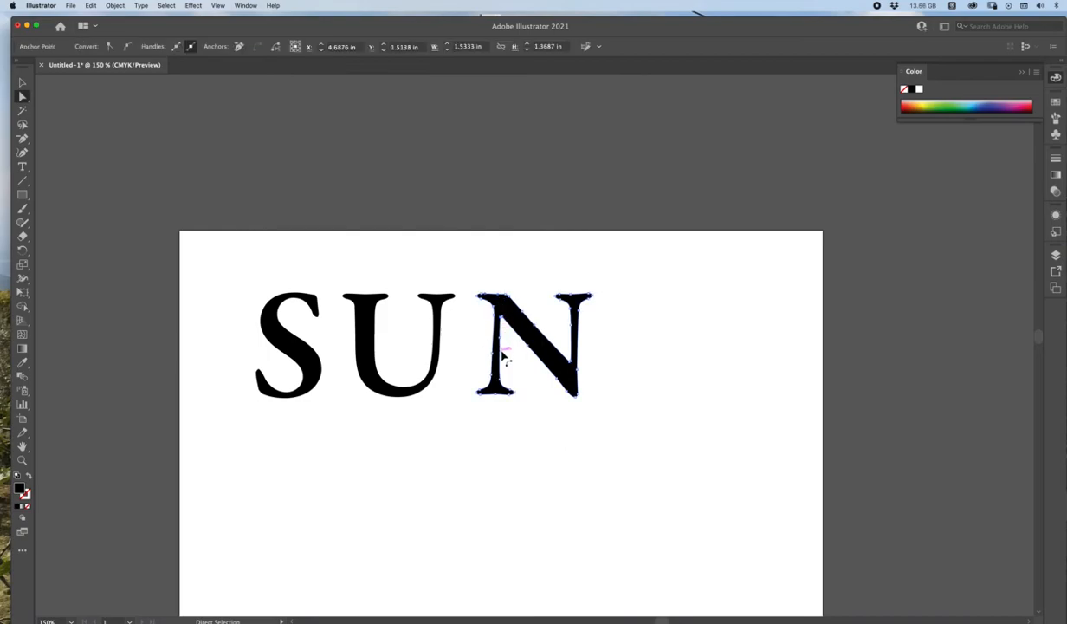
pyautogui.moveTo(495, 355); pyautogui.dragTo(475, 368)
pyautogui.click(474, 378)
pyautogui.click(479, 370)
pyautogui.click(474, 352)
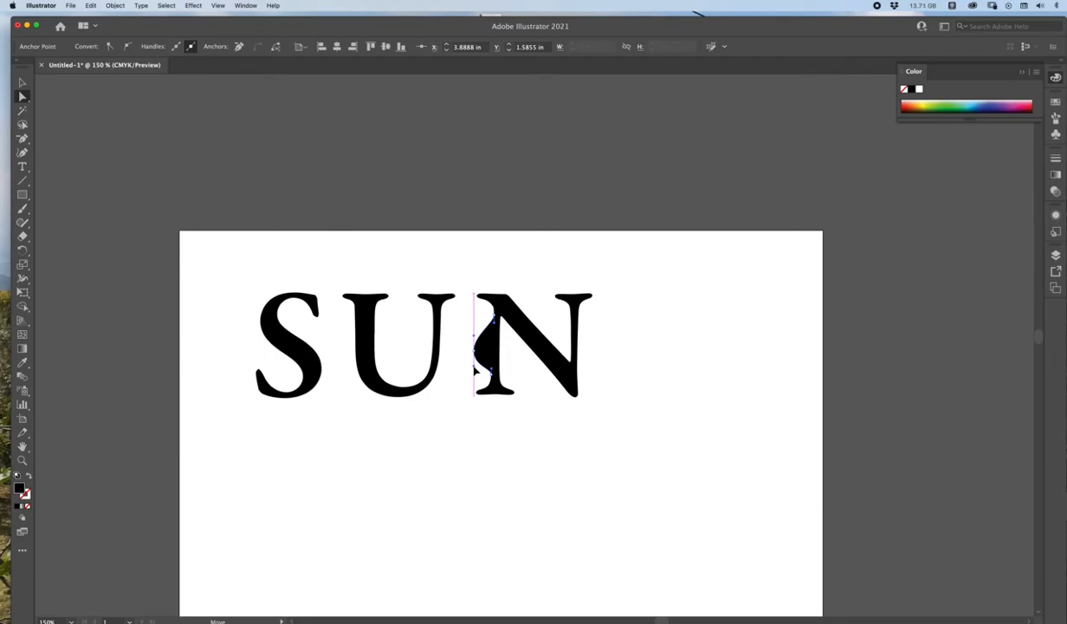
pyautogui.moveTo(475, 370); pyautogui.dragTo(474, 374)
pyautogui.moveTo(474, 366)
pyautogui.mouseDown()
pyautogui.moveTo(470, 358)
pyautogui.moveTo(453, 370)
pyautogui.moveTo(455, 355)
pyautogui.moveTo(477, 381)
pyautogui.moveTo(460, 382)
pyautogui.moveTo(475, 379)
pyautogui.mouseUp()
# Step: Pull the N's upper diagonal edge up into a bump and stretch its upper-right serif upward into a rounded knob
pyautogui.click(533, 327)
pyautogui.moveTo(537, 335); pyautogui.dragTo(555, 312)
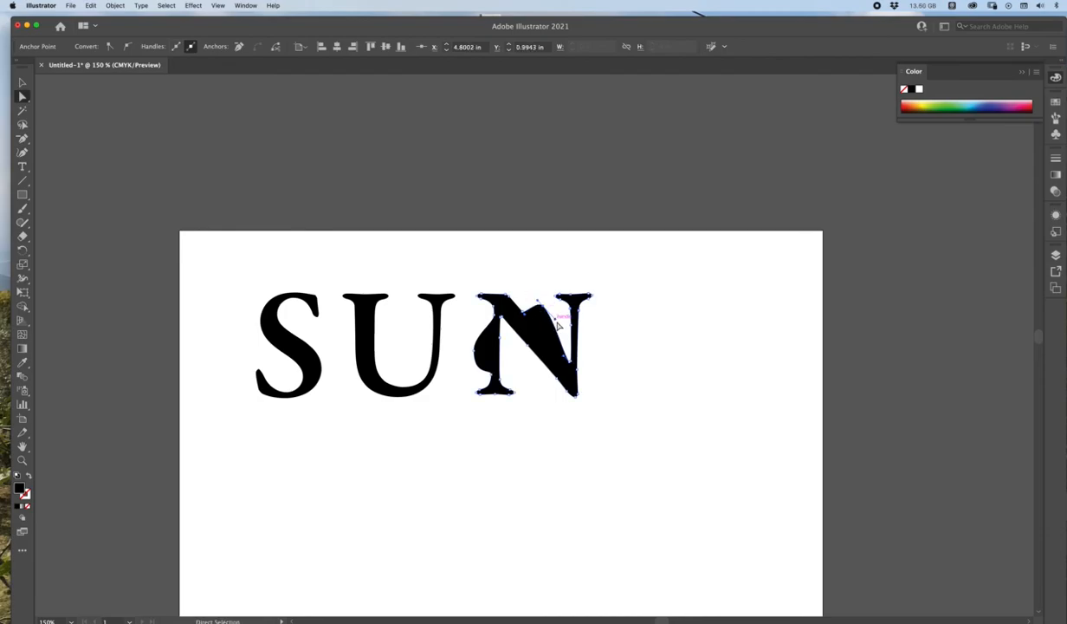
pyautogui.moveTo(555, 320); pyautogui.dragTo(572, 266)
pyautogui.moveTo(587, 274); pyautogui.dragTo(605, 261)
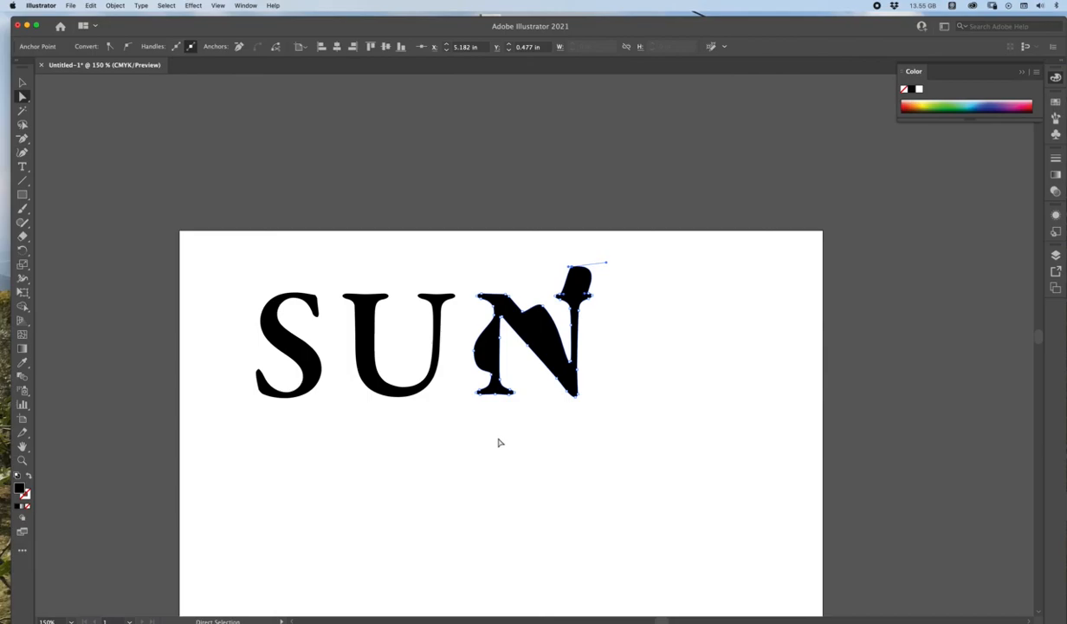